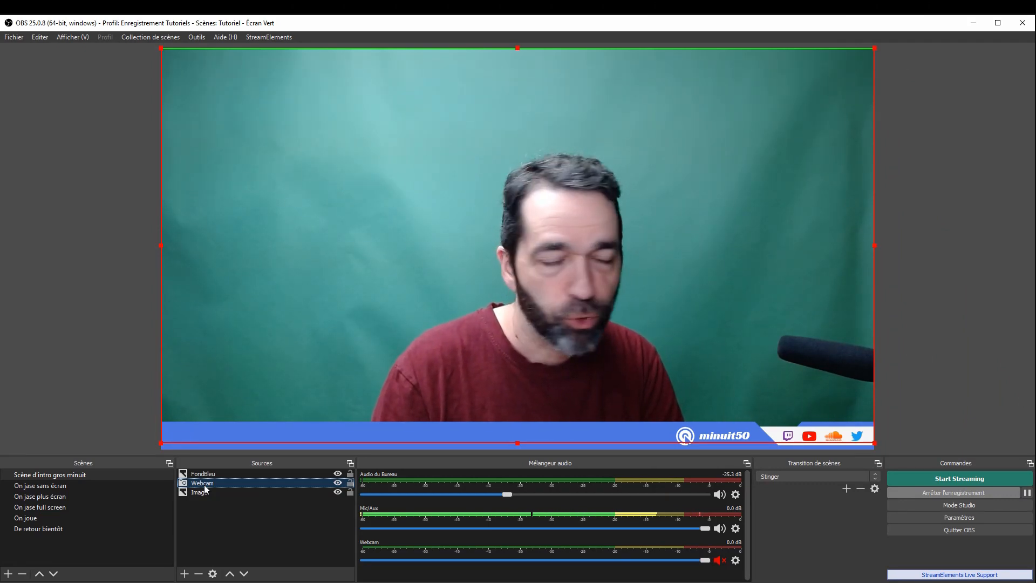
Add a chroma key (Incrustation par chrominance) effect filter to the Webcam source under its default name.
{"action": "left_click", "coordinate": [184, 573]}
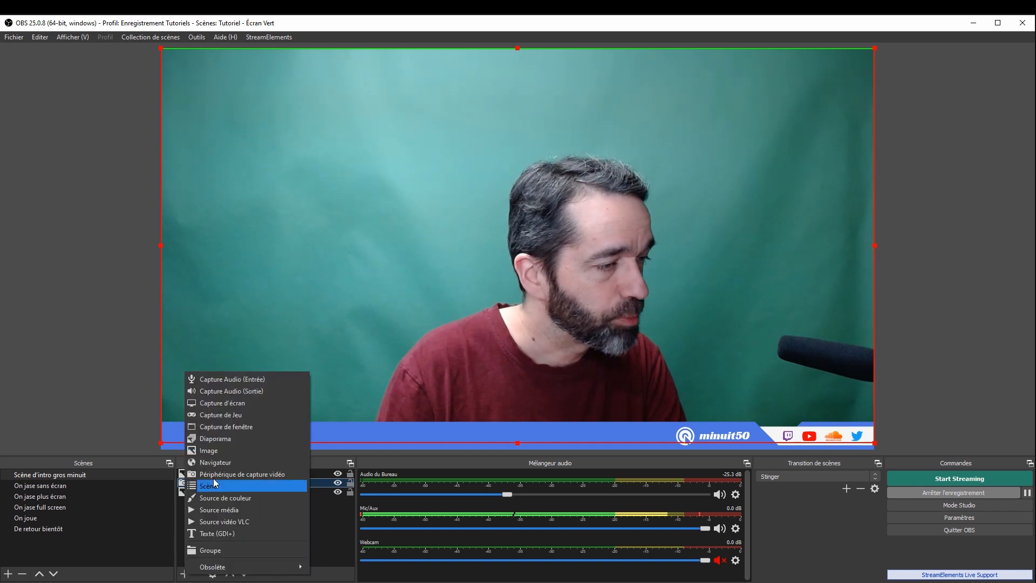
{"action": "left_click", "coordinate": [351, 532]}
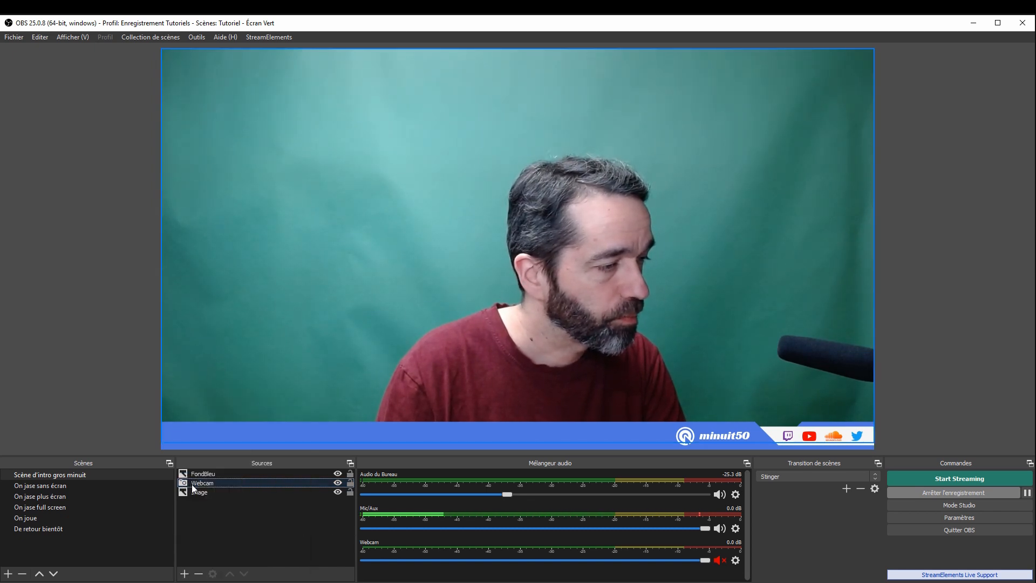
{"action": "left_click", "coordinate": [202, 484]}
{"action": "right_click", "coordinate": [202, 484]}
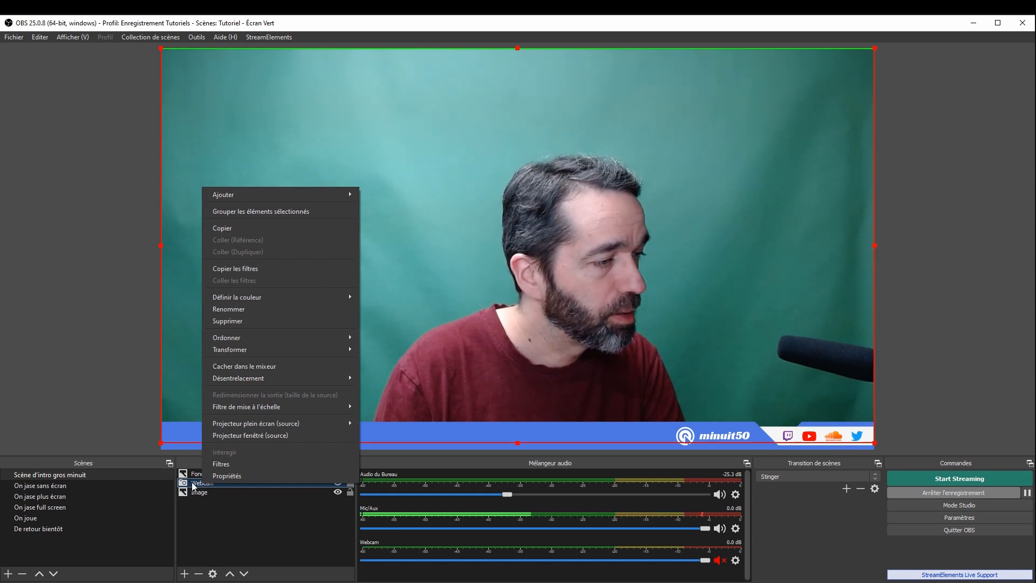
{"action": "left_click", "coordinate": [224, 464]}
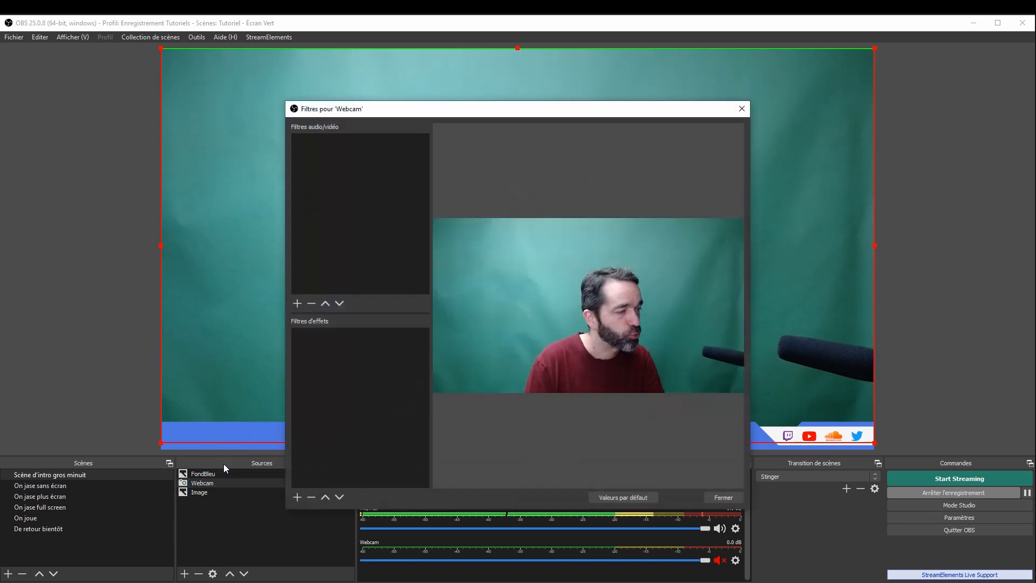
{"action": "left_click", "coordinate": [296, 497]}
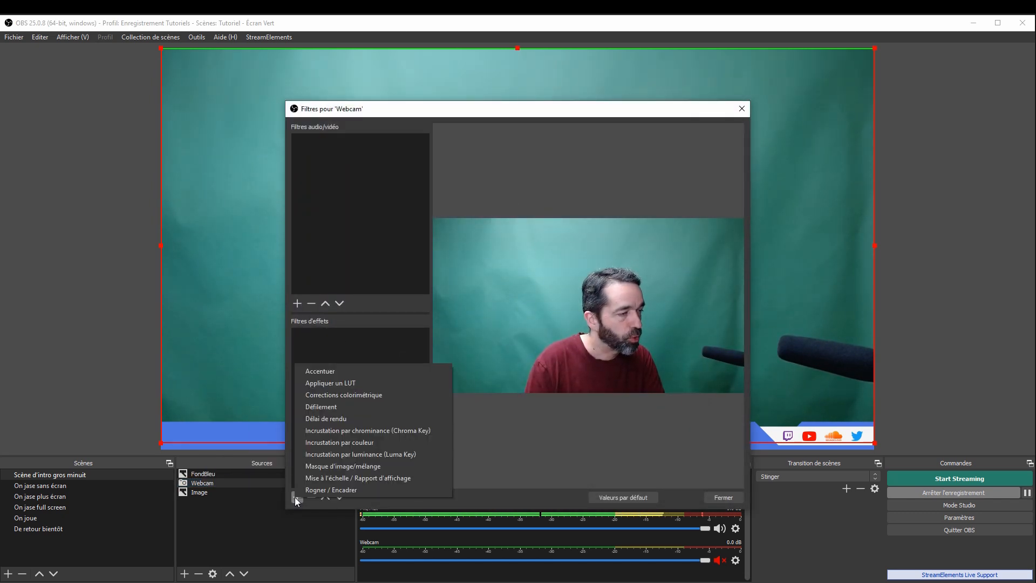
{"action": "left_click", "coordinate": [336, 431]}
{"action": "left_click", "coordinate": [492, 328]}
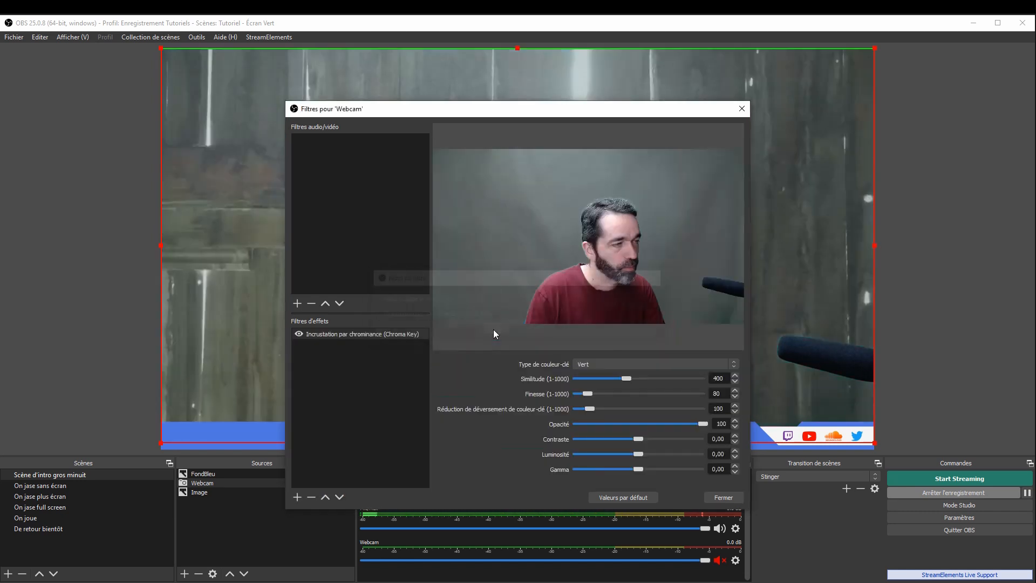
Lower Similitude, Finesse and the key colour spill reduction to 1, and raise Similitude to 478 with the key colour left on Vert.
{"action": "left_click_drag", "start_coordinate": [587, 111], "coordinate": [322, 134]}
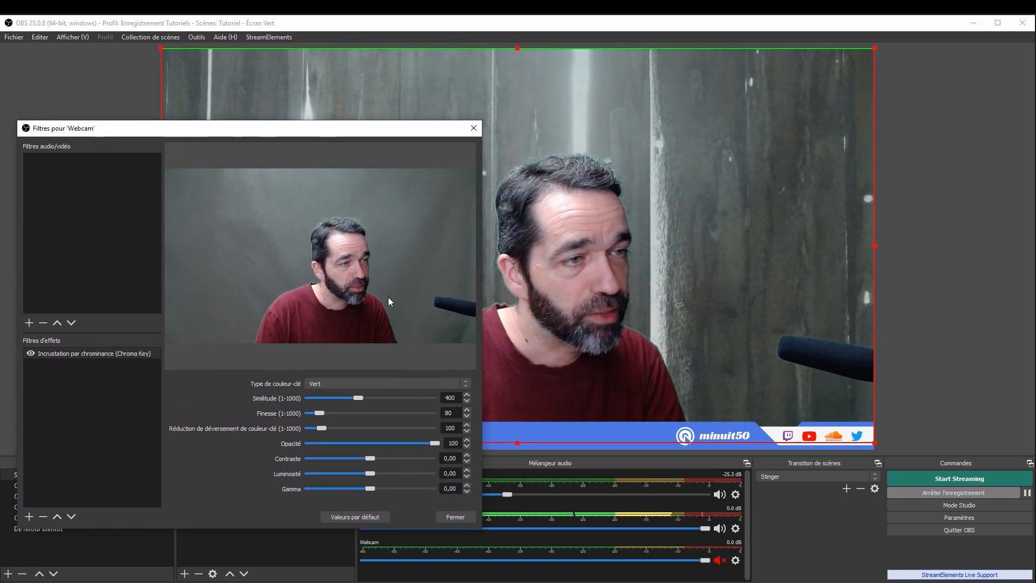
{"action": "left_click", "coordinate": [350, 383]}
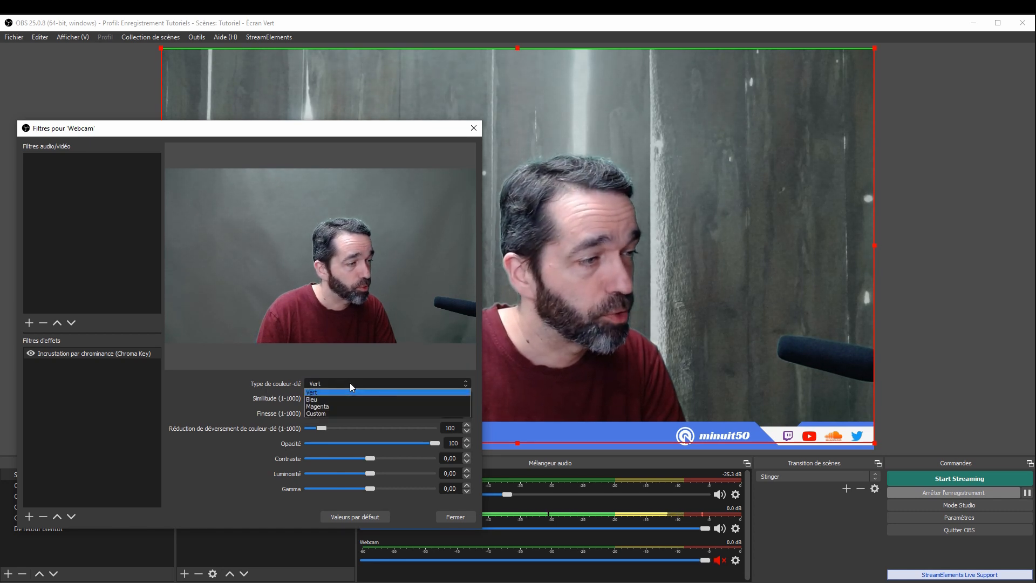
{"action": "left_click", "coordinate": [212, 388]}
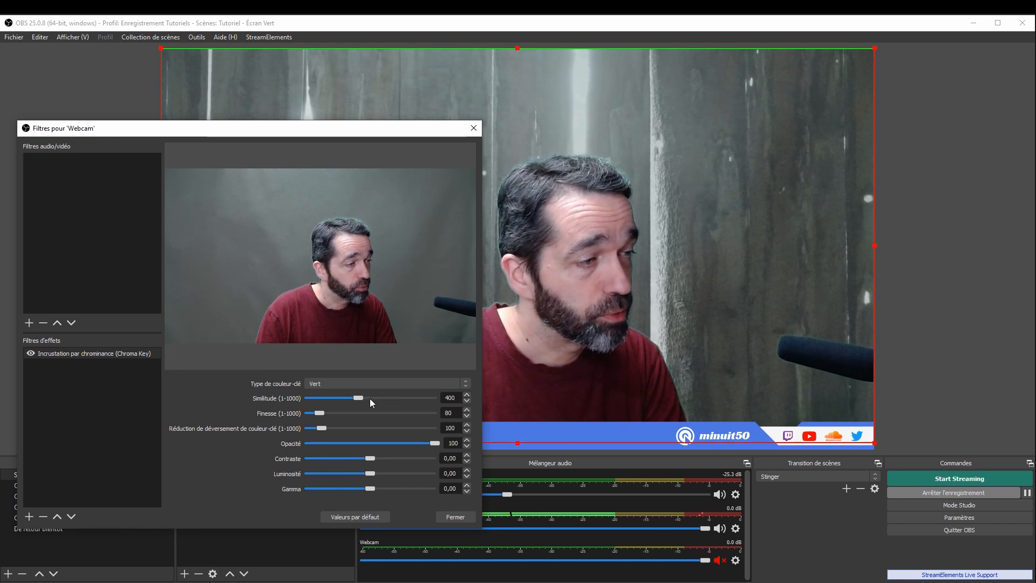
{"action": "left_click_drag", "start_coordinate": [331, 127], "coordinate": [317, 139]}
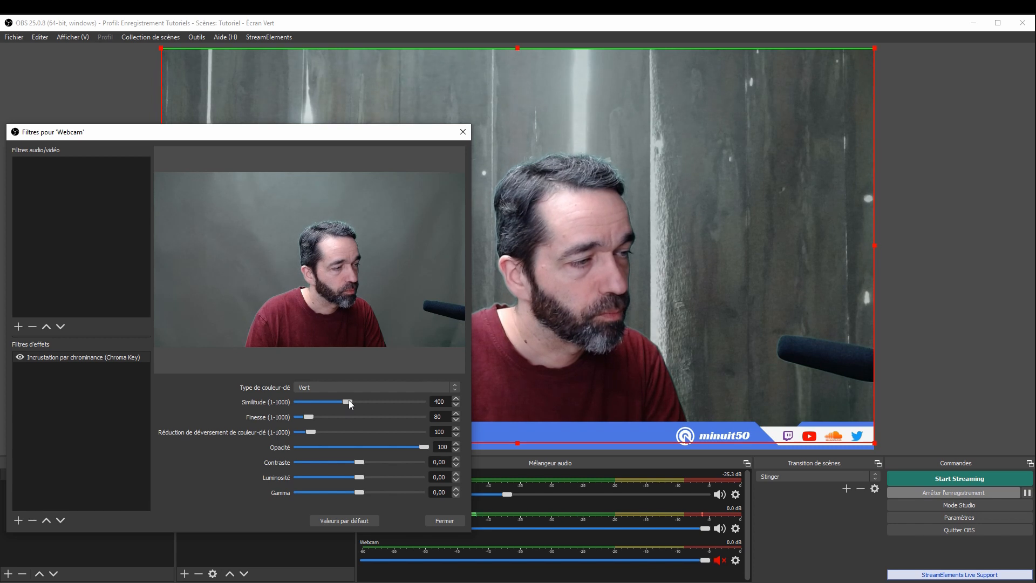
{"action": "left_click_drag", "start_coordinate": [349, 400], "coordinate": [273, 403]}
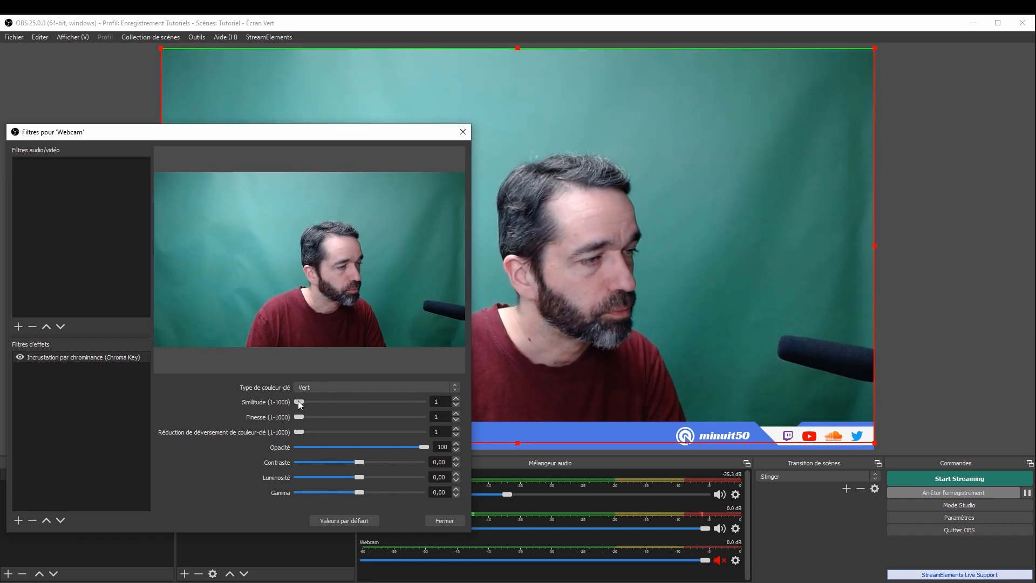
{"action": "left_click_drag", "start_coordinate": [298, 402], "coordinate": [360, 409]}
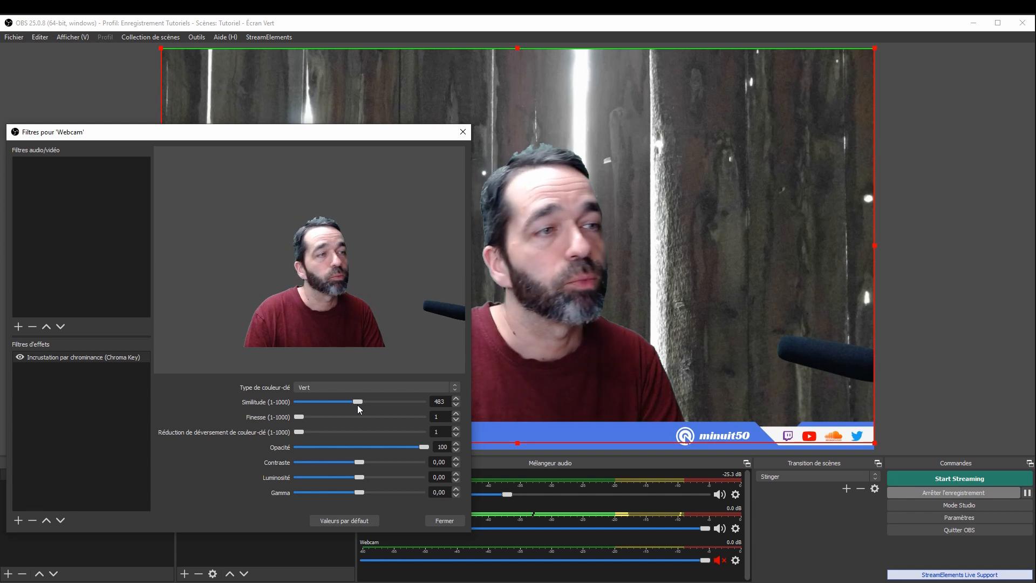
{"action": "left_click_drag", "start_coordinate": [357, 404], "coordinate": [357, 406]}
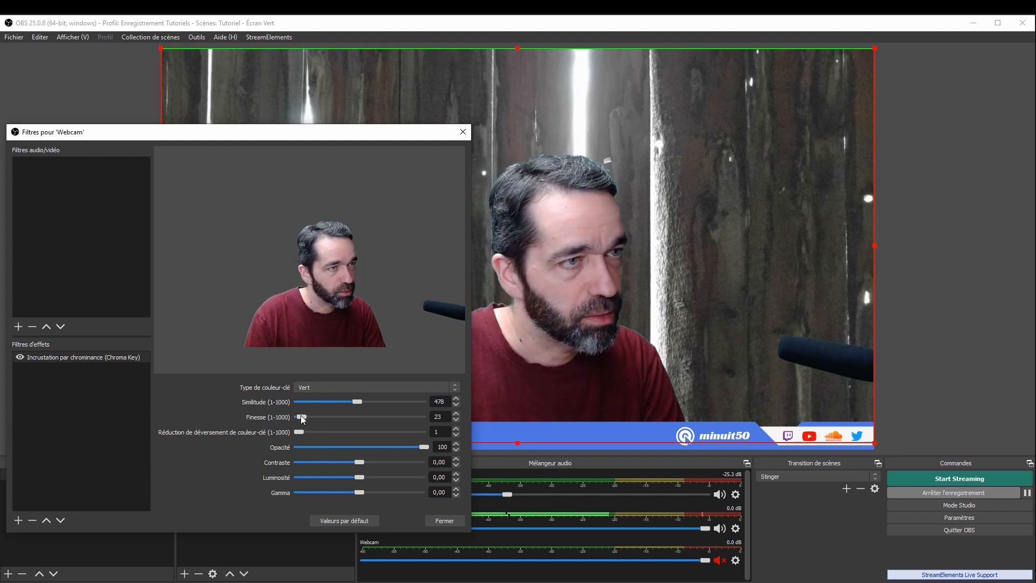
Set the chroma key's Finesse to 10 and its key colour spill reduction to 45.
{"action": "left_click_drag", "start_coordinate": [299, 416], "coordinate": [303, 415]}
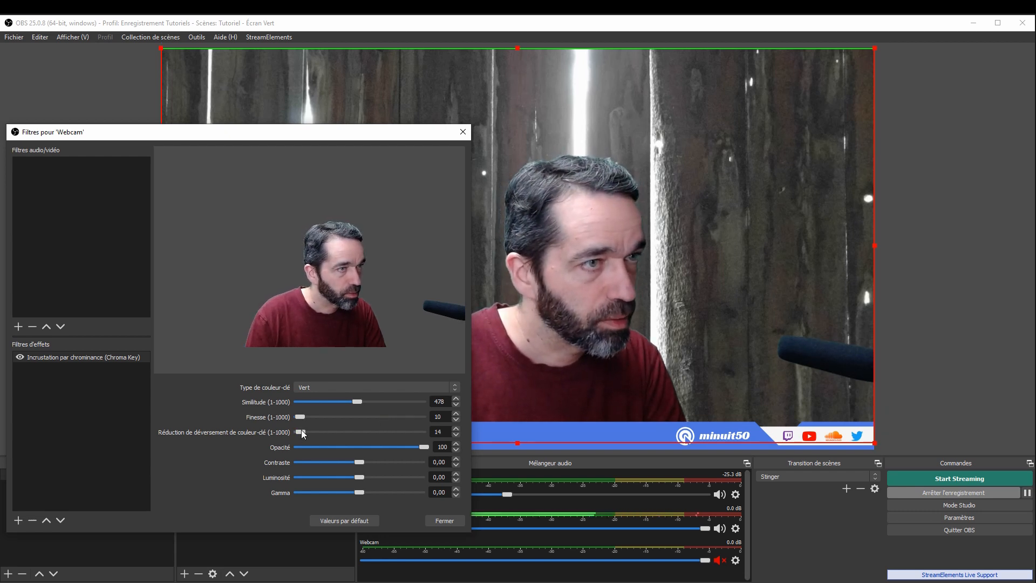
{"action": "left_click_drag", "start_coordinate": [300, 431], "coordinate": [303, 432]}
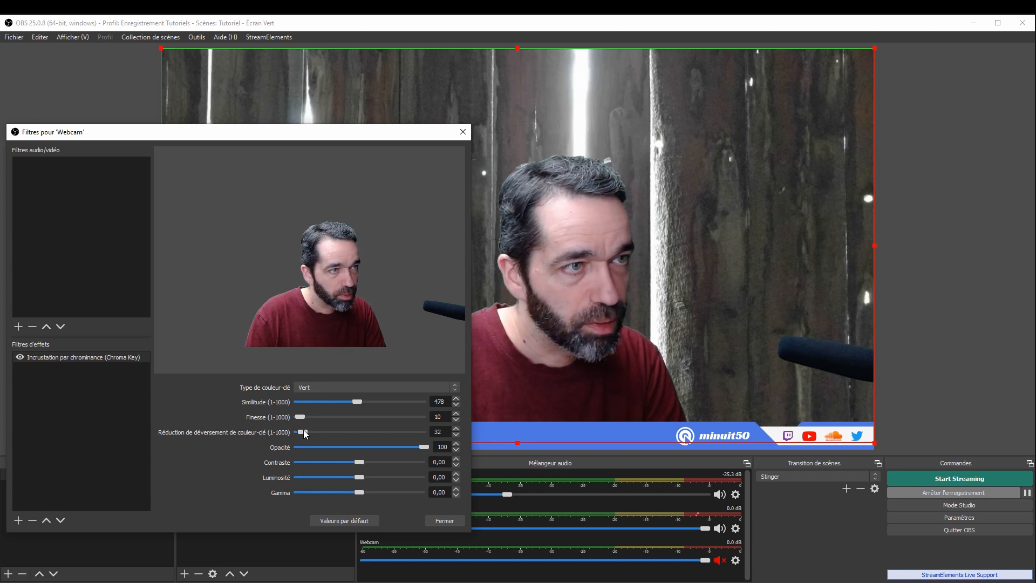
{"action": "mouse_move", "coordinate": [304, 433]}
{"action": "left_mouse_down"}
{"action": "mouse_move", "coordinate": [452, 435]}
{"action": "mouse_move", "coordinate": [305, 442]}
{"action": "left_mouse_up"}
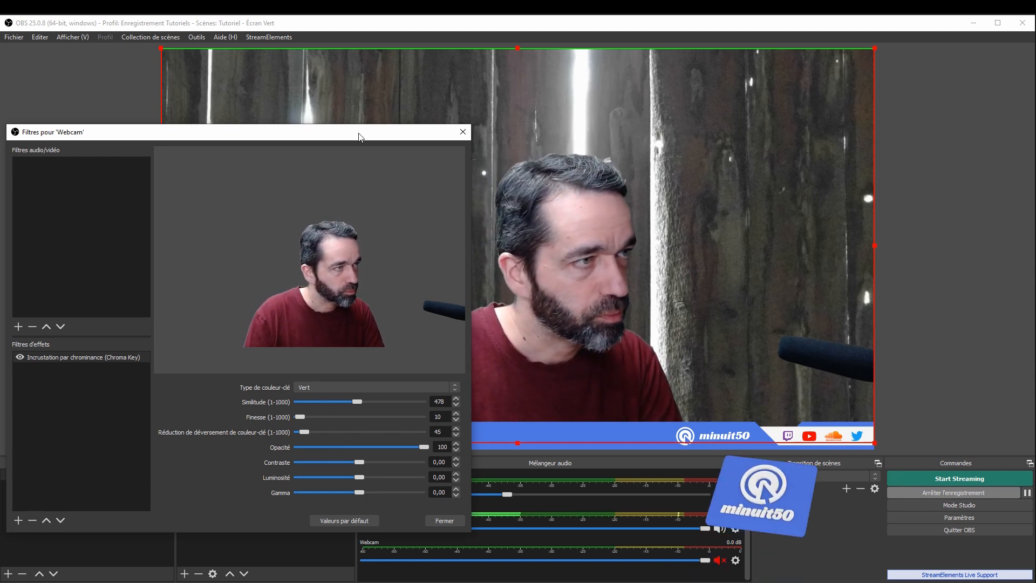
Switch the key colour type to Custom and lower Similitude, Finesse and the spill reduction to 1.
{"action": "left_click_drag", "start_coordinate": [358, 137], "coordinate": [322, 117]}
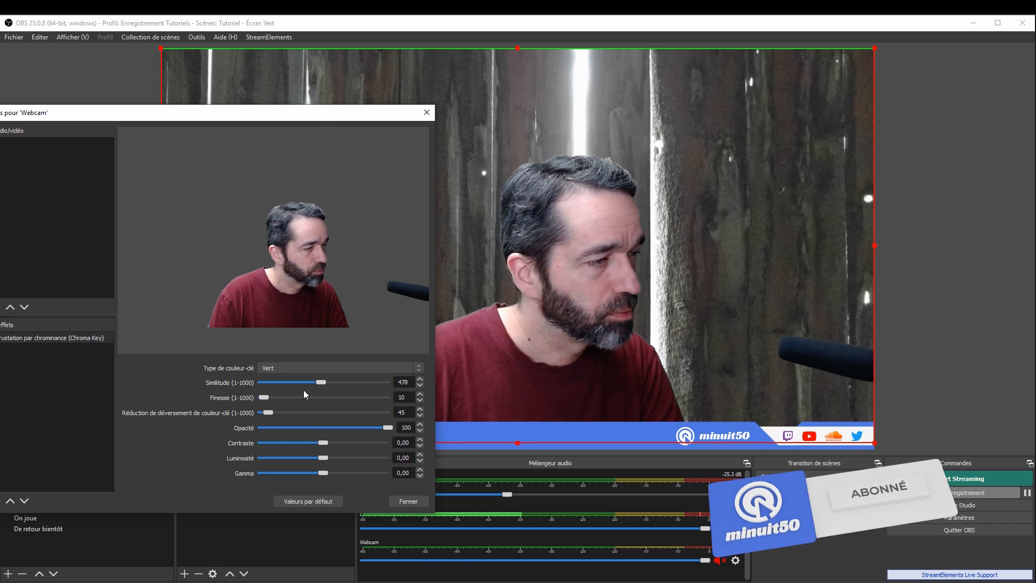
{"action": "left_click", "coordinate": [321, 367]}
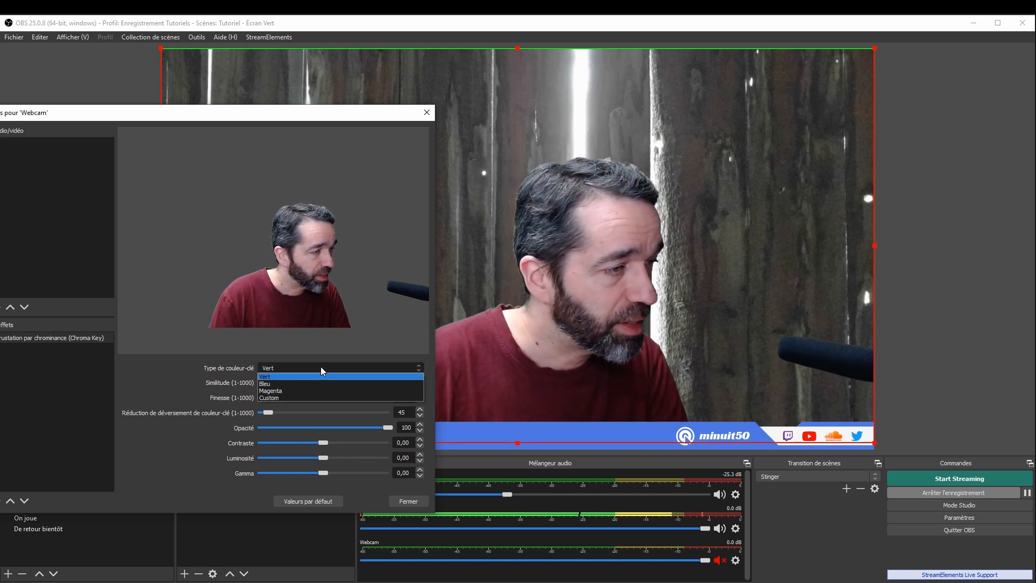
{"action": "left_click", "coordinate": [275, 397]}
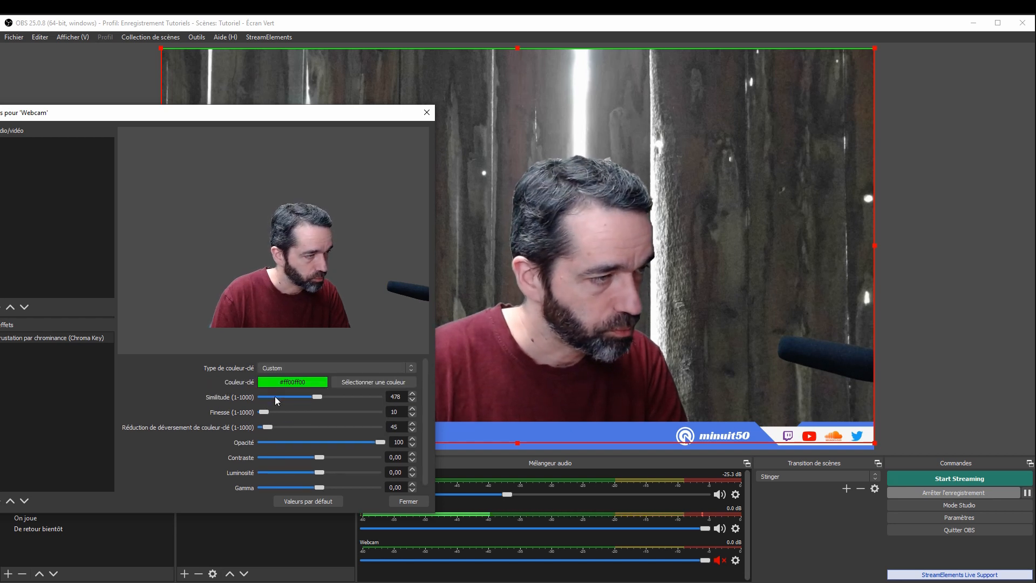
{"action": "left_click_drag", "start_coordinate": [320, 396], "coordinate": [242, 433]}
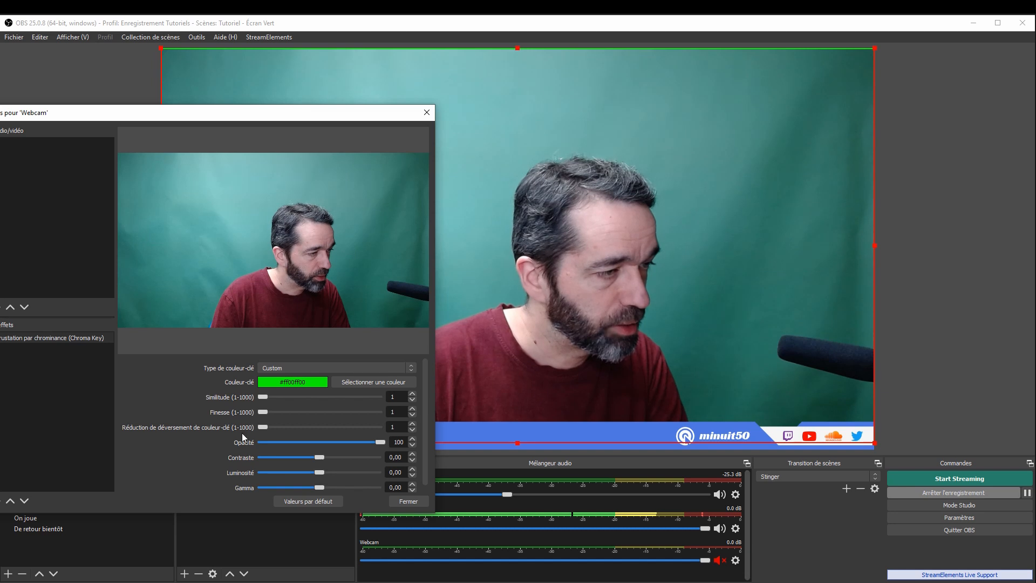
Sample the green backdrop in the webcam image as the custom key colour, #2e796a.
{"action": "left_click", "coordinate": [353, 383]}
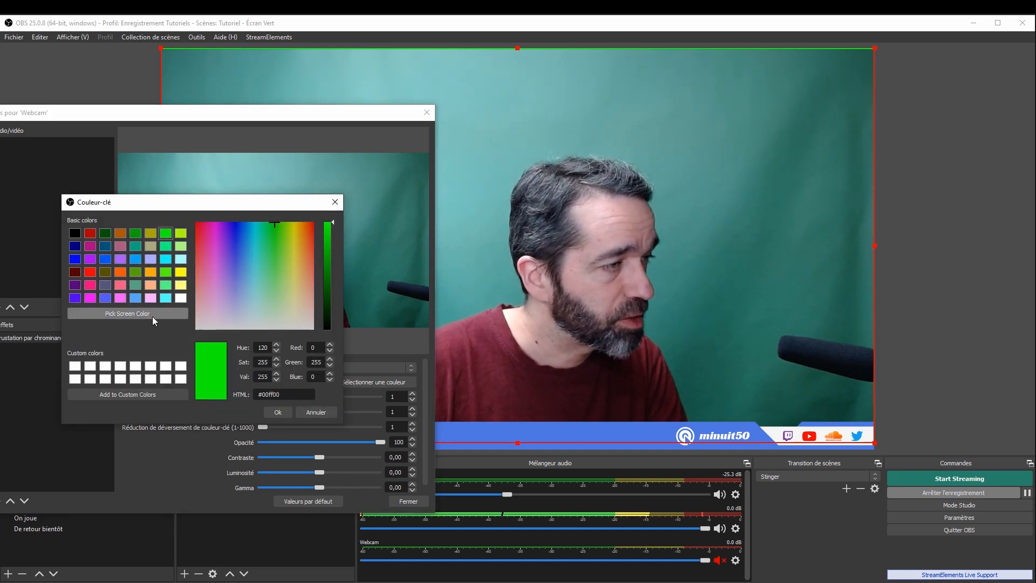
{"action": "left_click", "coordinate": [128, 313]}
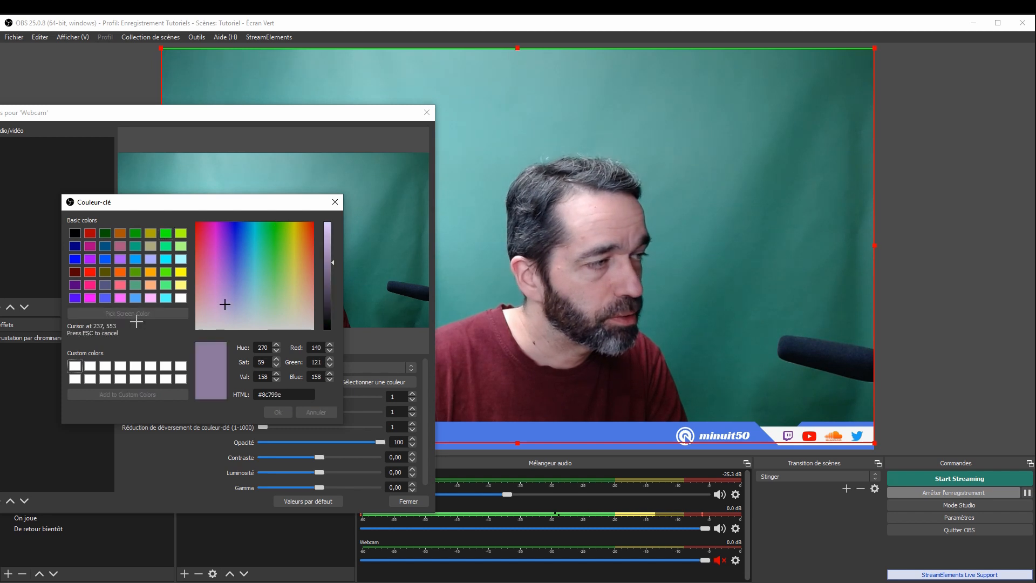
{"action": "left_click", "coordinate": [711, 290]}
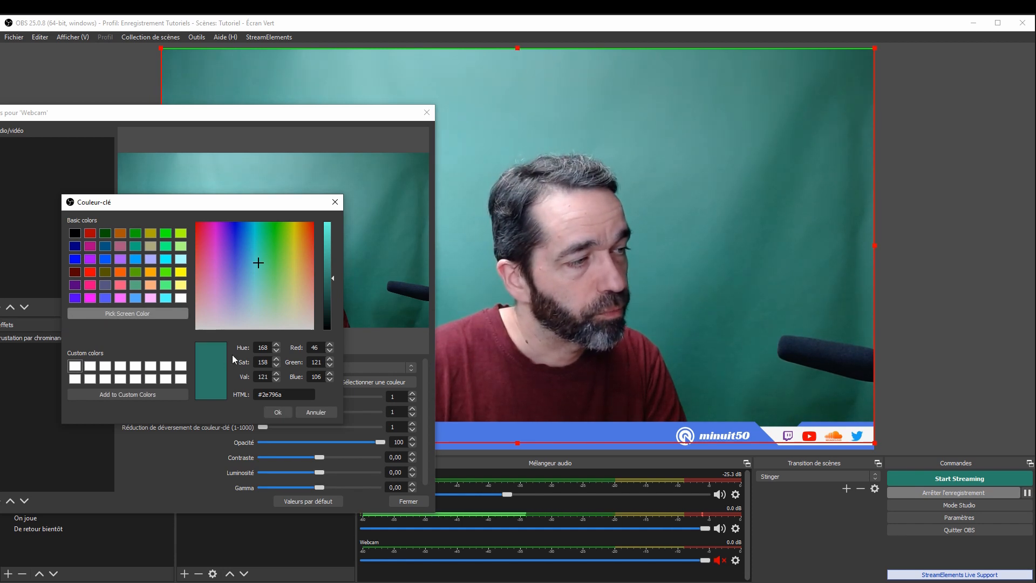
{"action": "left_click", "coordinate": [278, 411]}
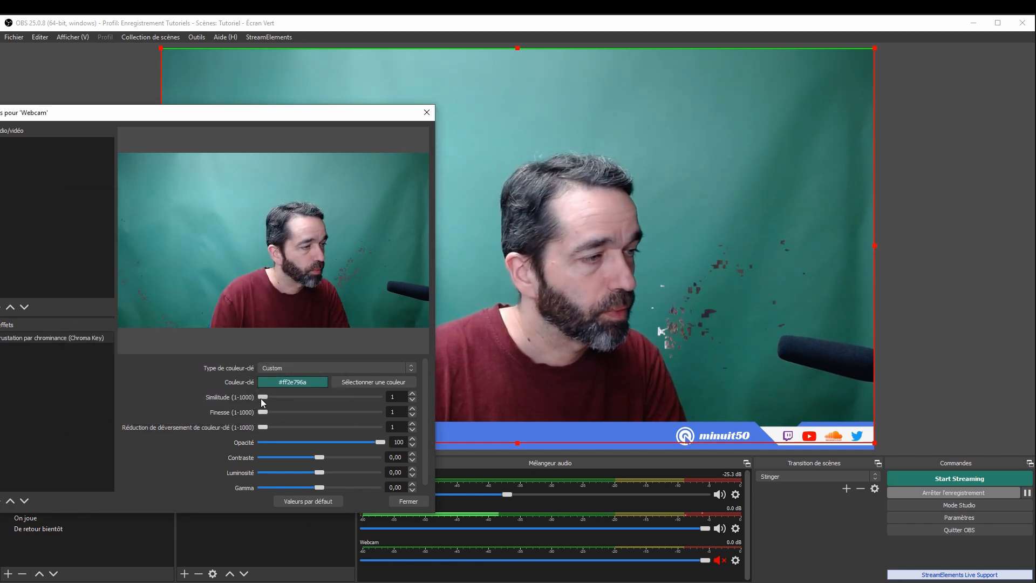
Tune the custom chroma key to Similitude 53, Finesse 15 and key colour spill reduction 43.
{"action": "left_click_drag", "start_coordinate": [262, 397], "coordinate": [268, 398]}
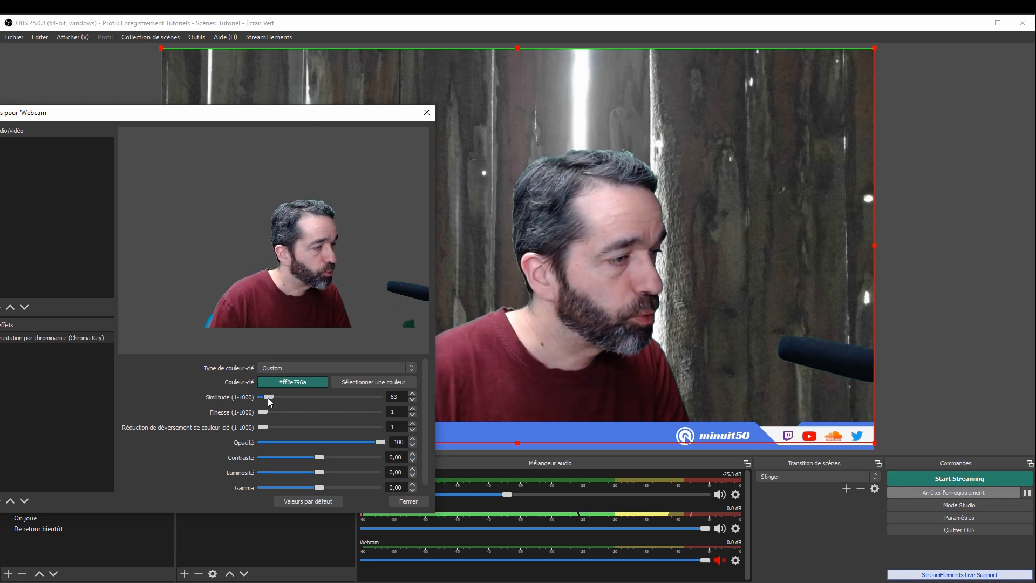
{"action": "left_click_drag", "start_coordinate": [268, 397], "coordinate": [278, 394]}
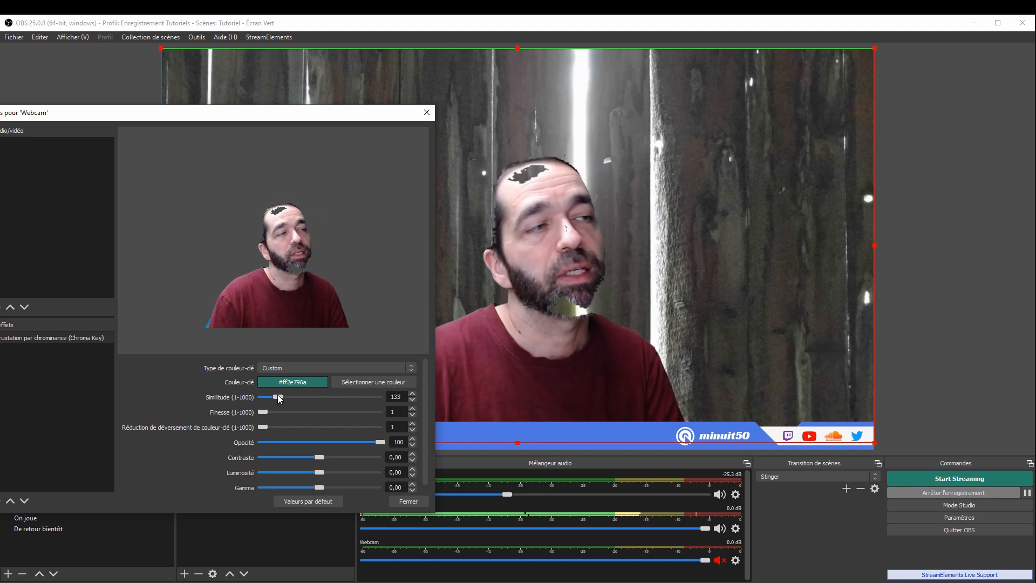
{"action": "left_click_drag", "start_coordinate": [276, 398], "coordinate": [275, 399]}
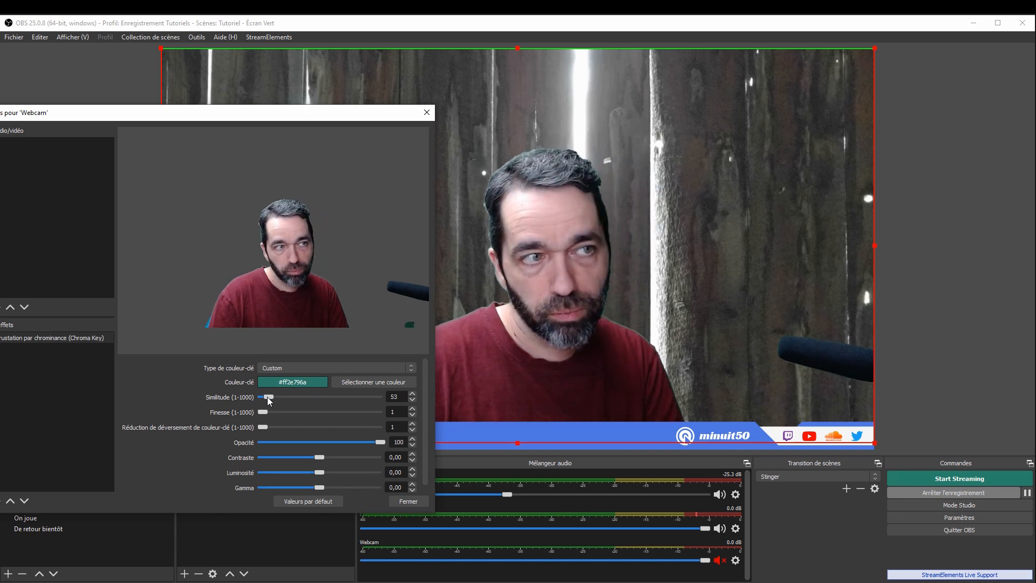
{"action": "left_click_drag", "start_coordinate": [268, 400], "coordinate": [267, 400]}
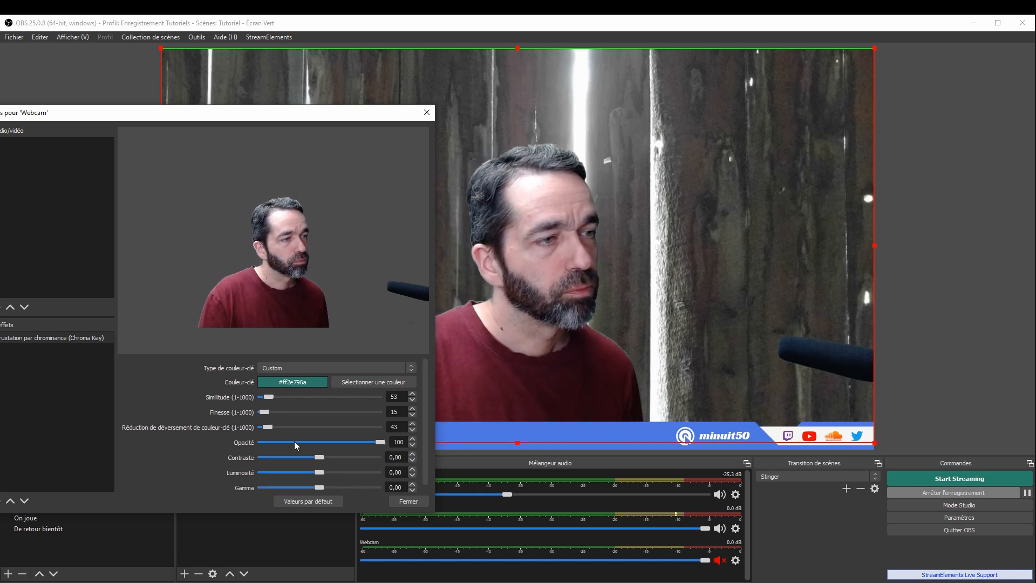
{"action": "left_click_drag", "start_coordinate": [258, 116], "coordinate": [322, 109]}
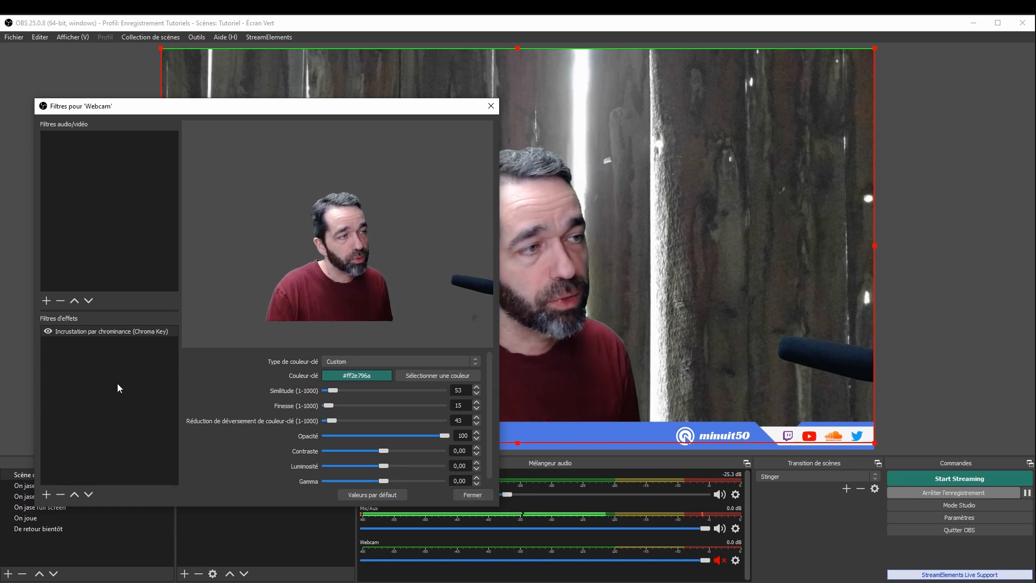
{"action": "left_click", "coordinate": [356, 361]}
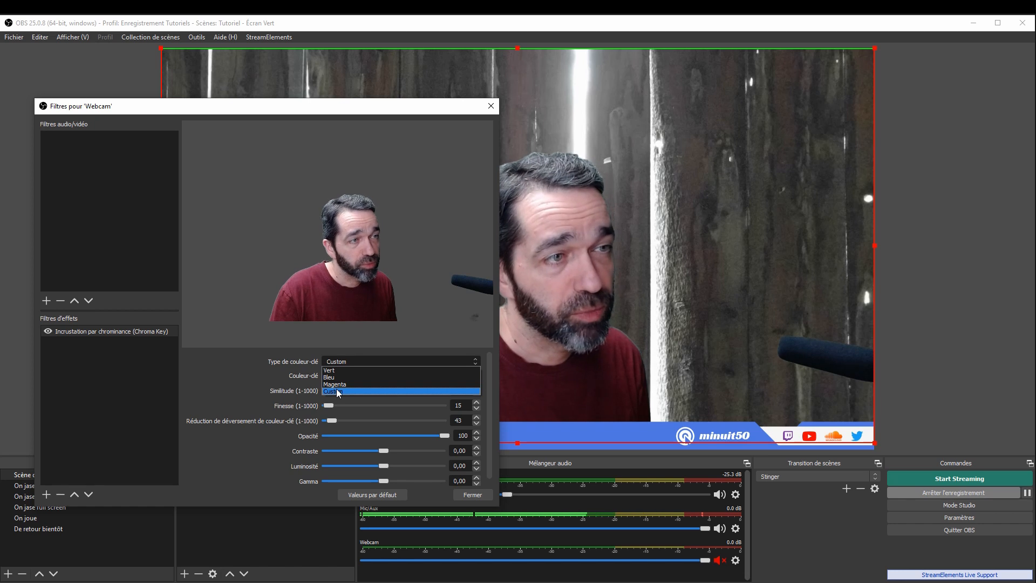
{"action": "left_click", "coordinate": [234, 367]}
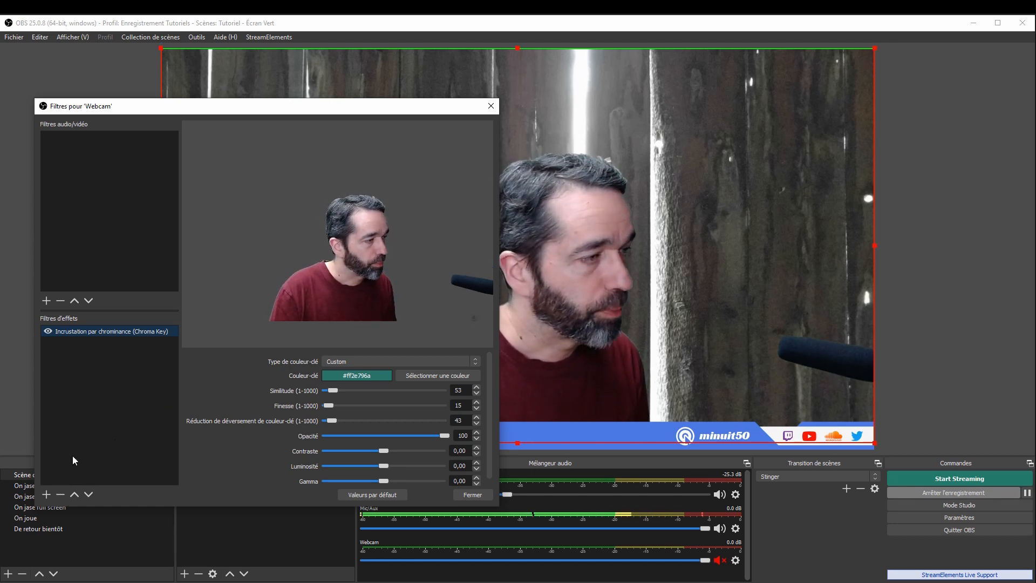
Add a colour correction (Corrections colorimétrique) effect filter to the Webcam source under its default name.
{"action": "left_click", "coordinate": [47, 495]}
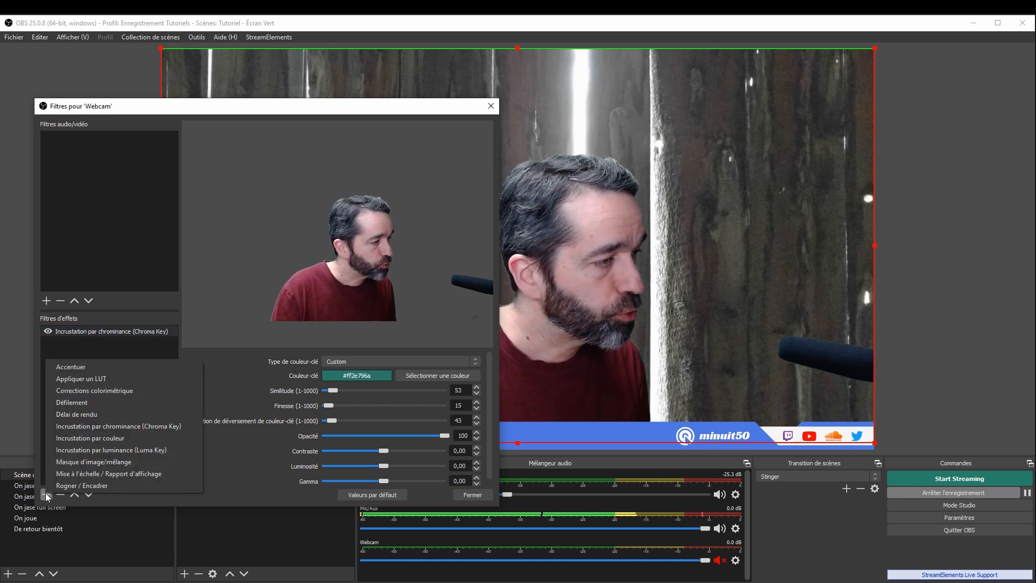
{"action": "left_click", "coordinate": [74, 390]}
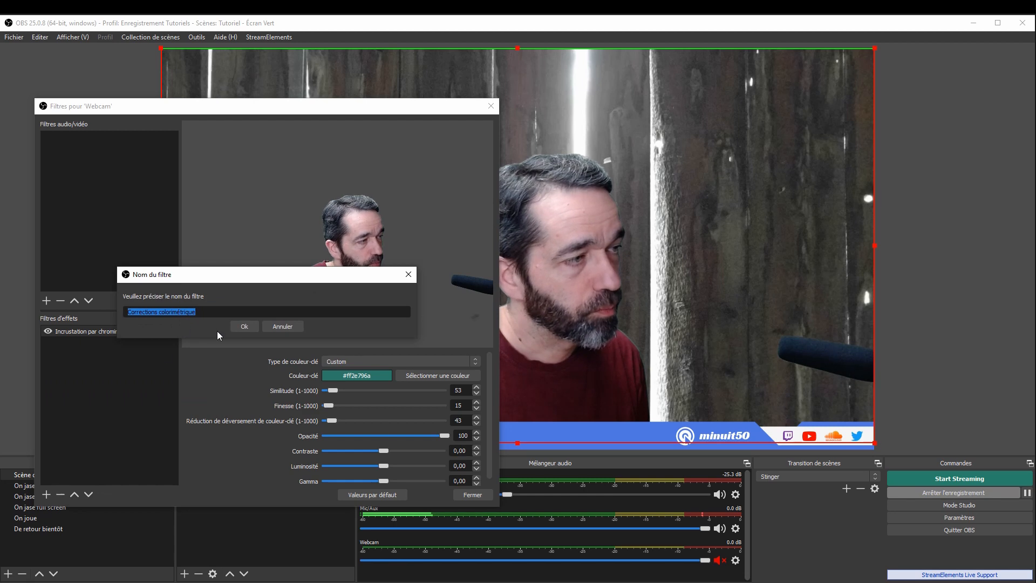
{"action": "left_click", "coordinate": [244, 326]}
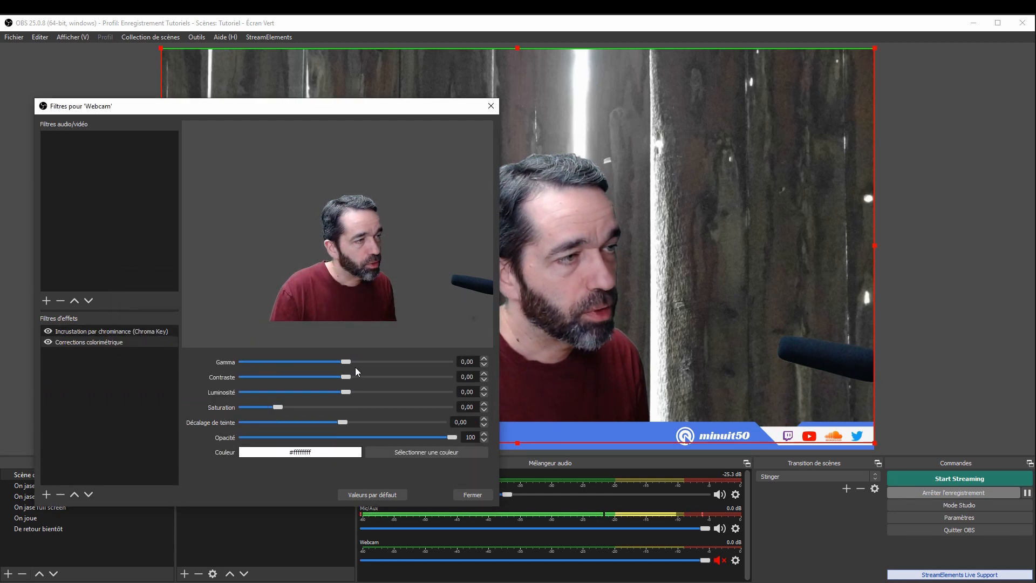
Set the colour correction to Gamma -0,08, Contraste -0,01, Luminosité -0,01, Saturation 0,06, Décalage de teinte 0,98 and Opacité 54.
{"action": "left_click_drag", "start_coordinate": [349, 364], "coordinate": [344, 393]}
{"action": "mouse_move", "coordinate": [277, 407]}
{"action": "left_mouse_down"}
{"action": "mouse_move", "coordinate": [453, 421]}
{"action": "mouse_move", "coordinate": [251, 418]}
{"action": "mouse_move", "coordinate": [271, 414]}
{"action": "left_mouse_up"}
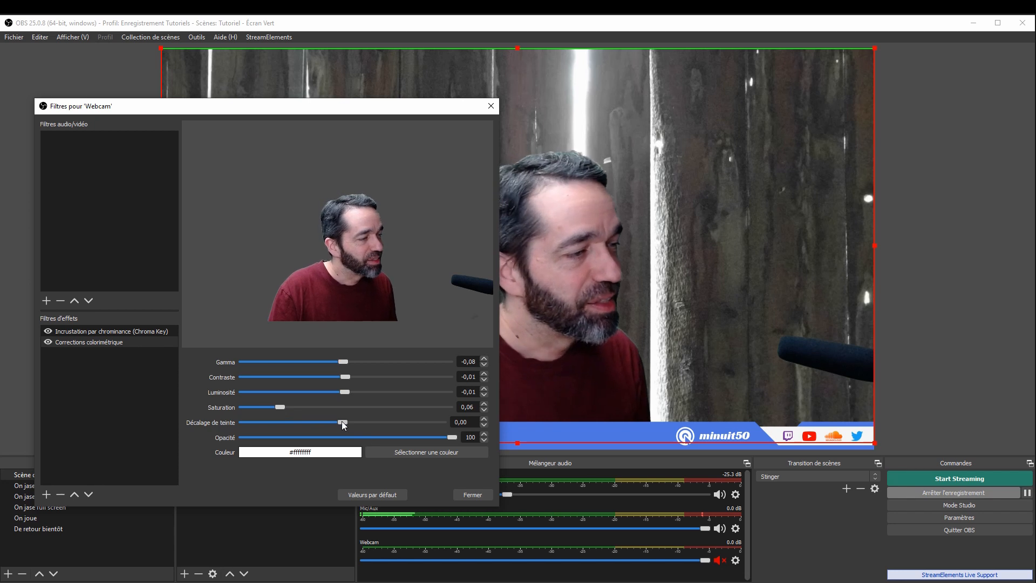
{"action": "left_click_drag", "start_coordinate": [343, 423], "coordinate": [332, 432]}
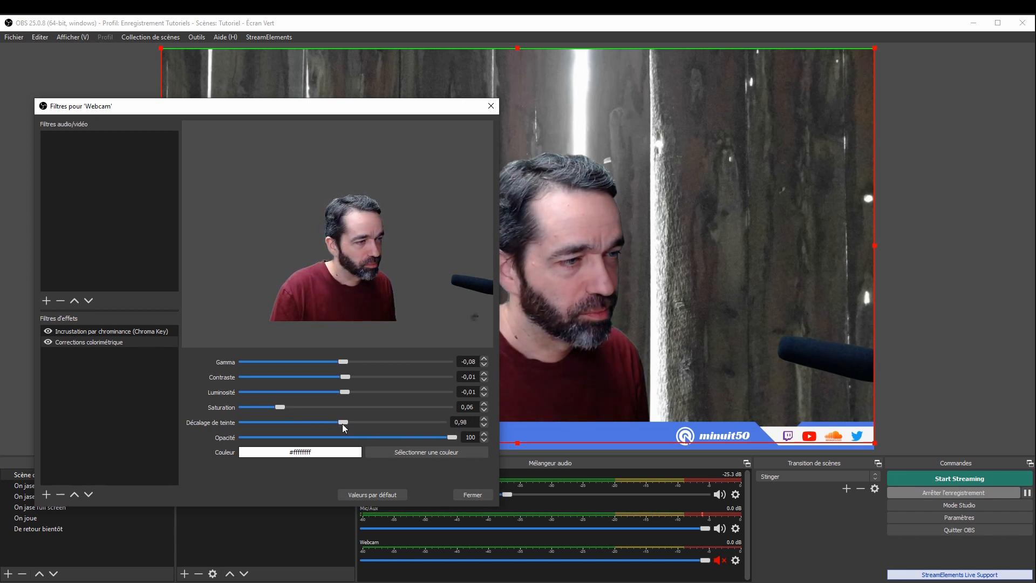
{"action": "left_click_drag", "start_coordinate": [451, 438], "coordinate": [356, 439]}
{"action": "left_click_drag", "start_coordinate": [426, 108], "coordinate": [341, 99]}
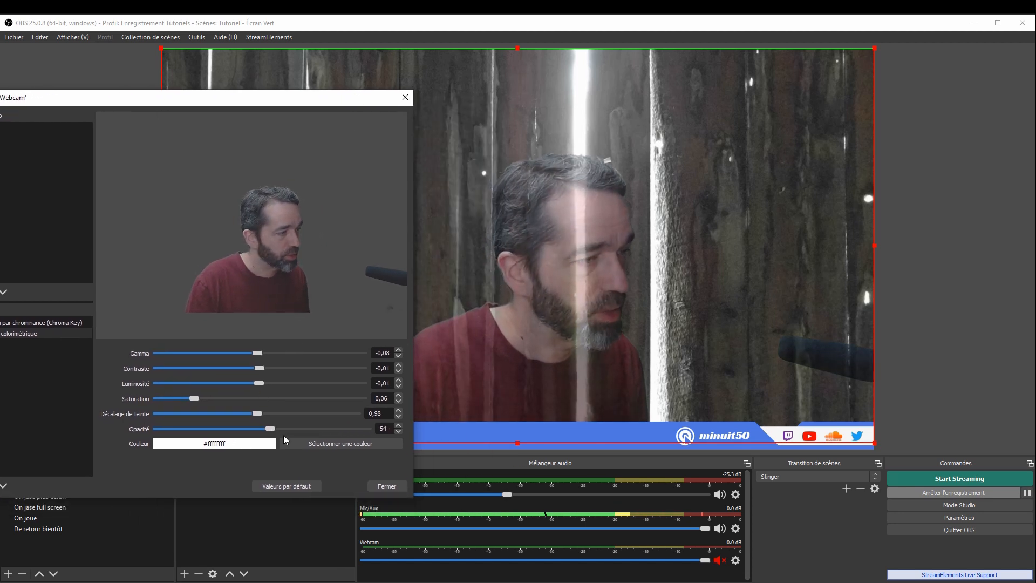